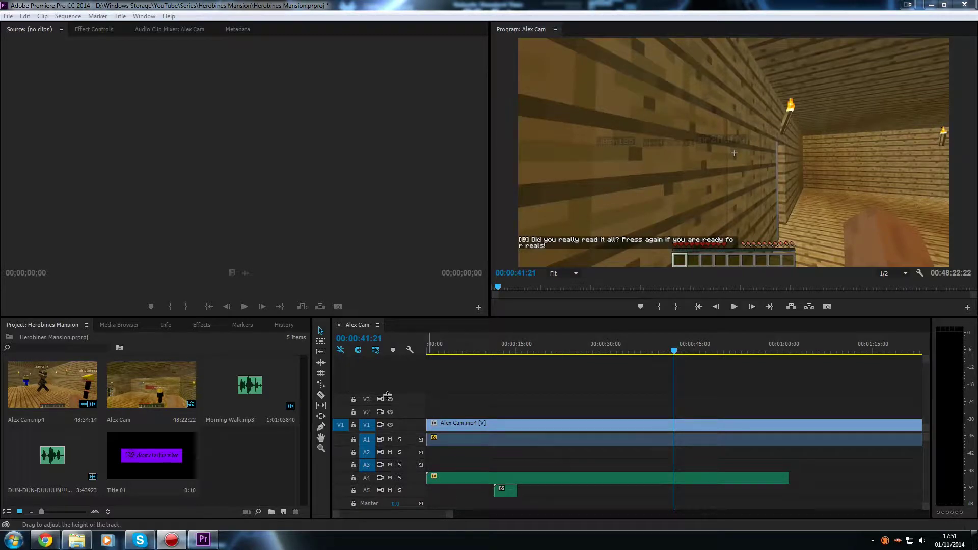
# Select Alex Cam.mp4, zoom the timeline out to about 1:45, and park the playhead at 00:00:57:04
pyautogui.click(490, 423)
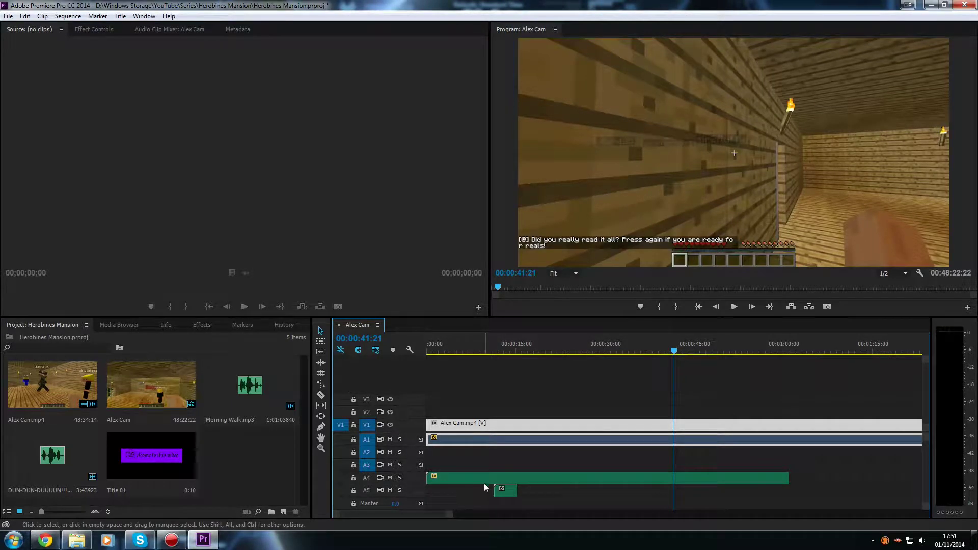
pyautogui.moveTo(451, 514); pyautogui.dragTo(617, 539)
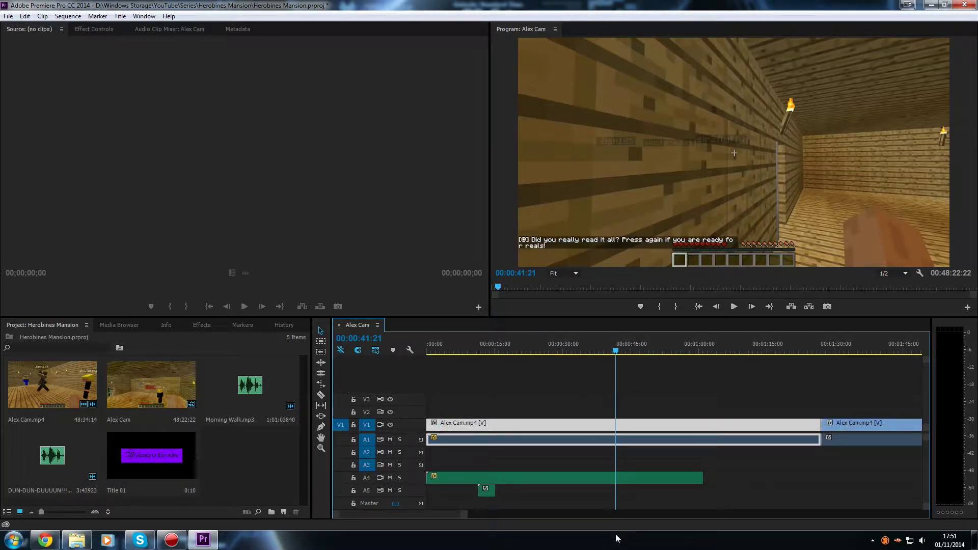
pyautogui.moveTo(616, 353); pyautogui.dragTo(686, 369)
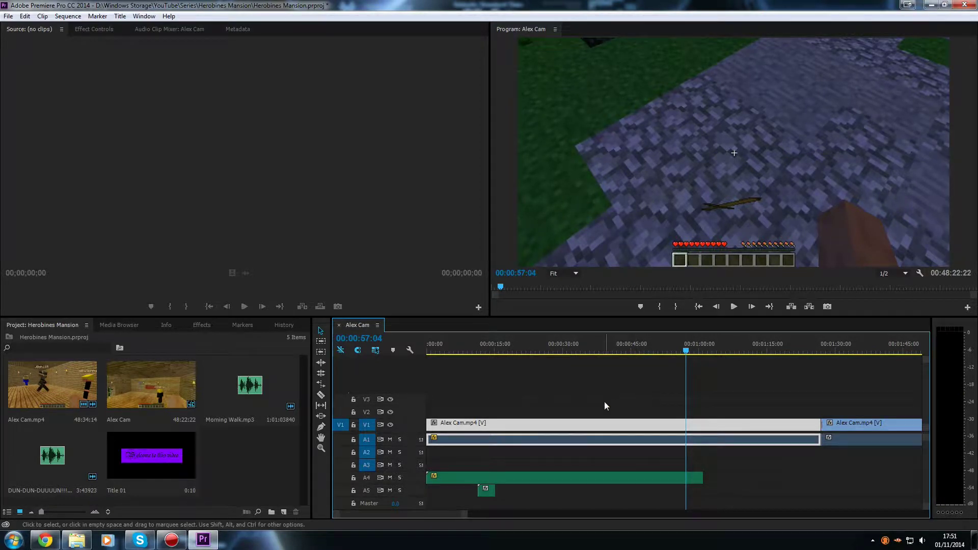
# Cut the V1 Alex Cam.mp4 clip with the Razor at about 0:30 and 0:45
pyautogui.click(590, 406)
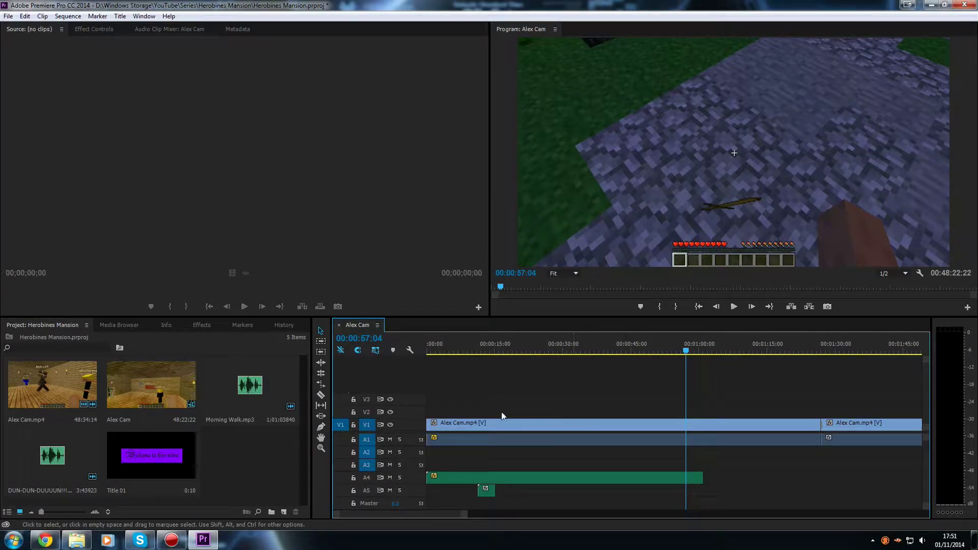
pyautogui.click(321, 396)
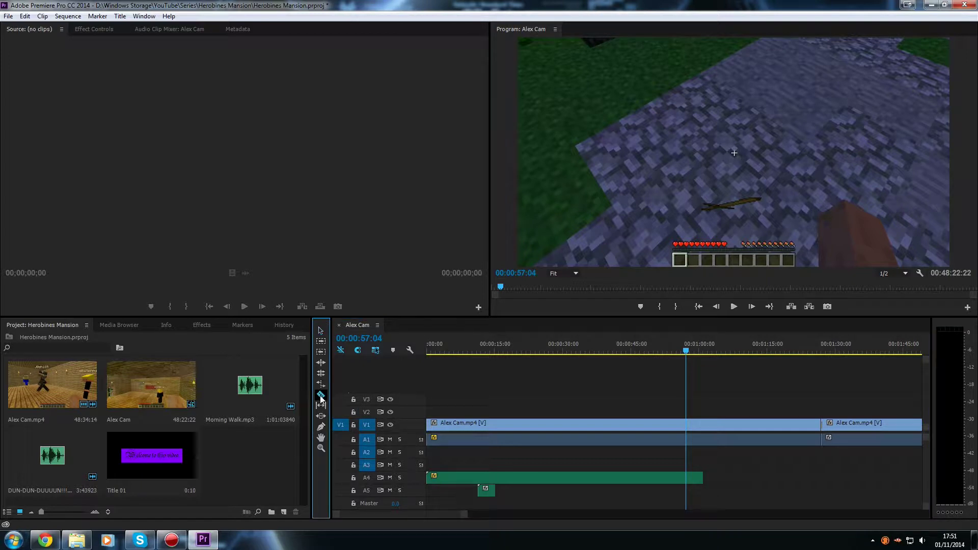
pyautogui.click(562, 424)
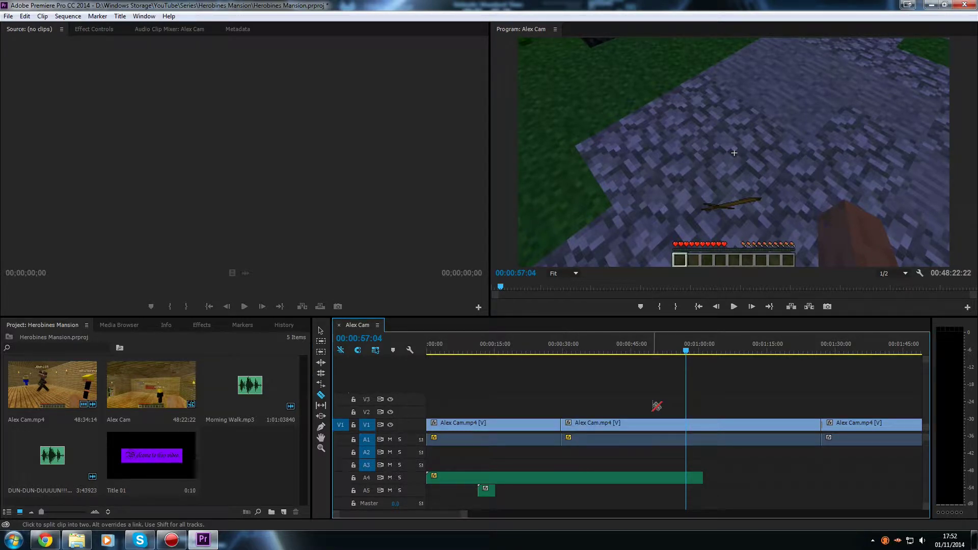
pyautogui.click(633, 425)
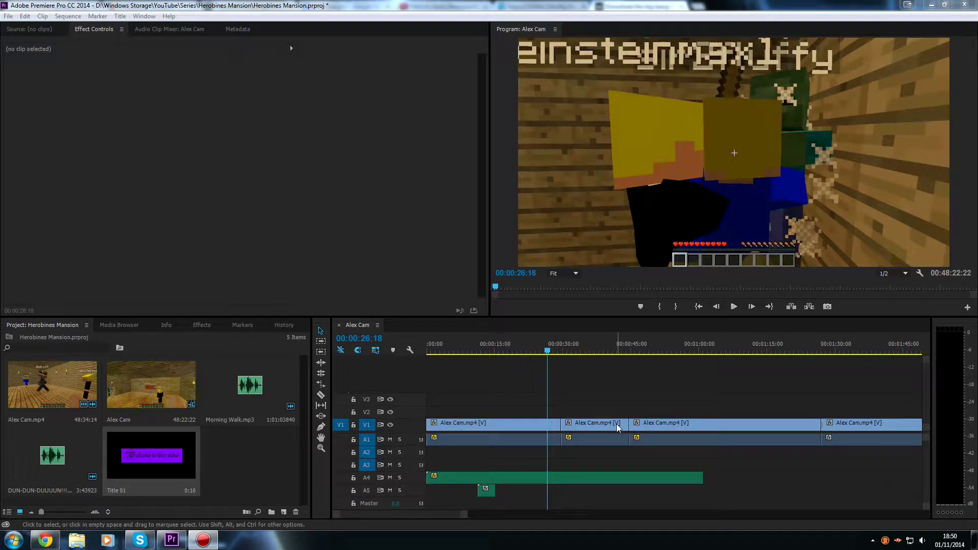
pyautogui.click(601, 424)
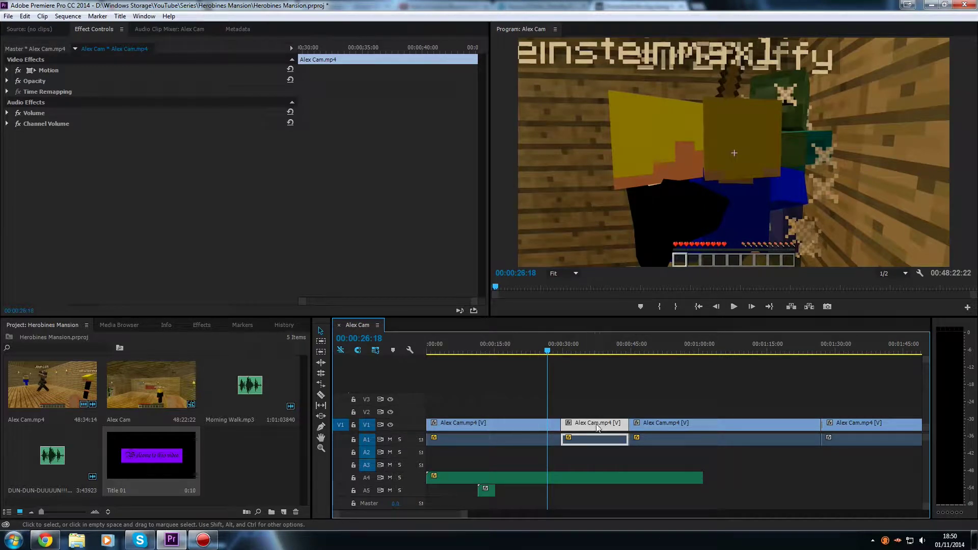
pyautogui.click(601, 395)
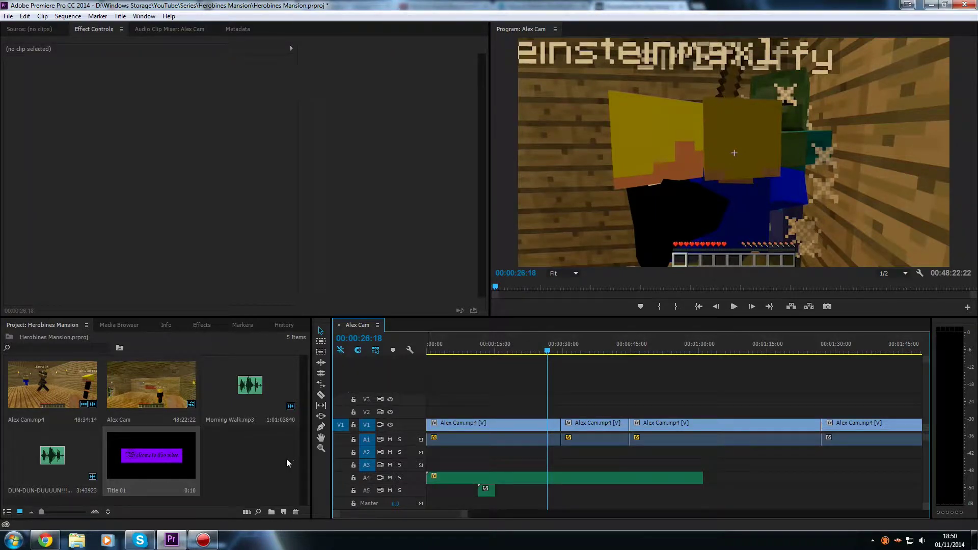
pyautogui.click(271, 455)
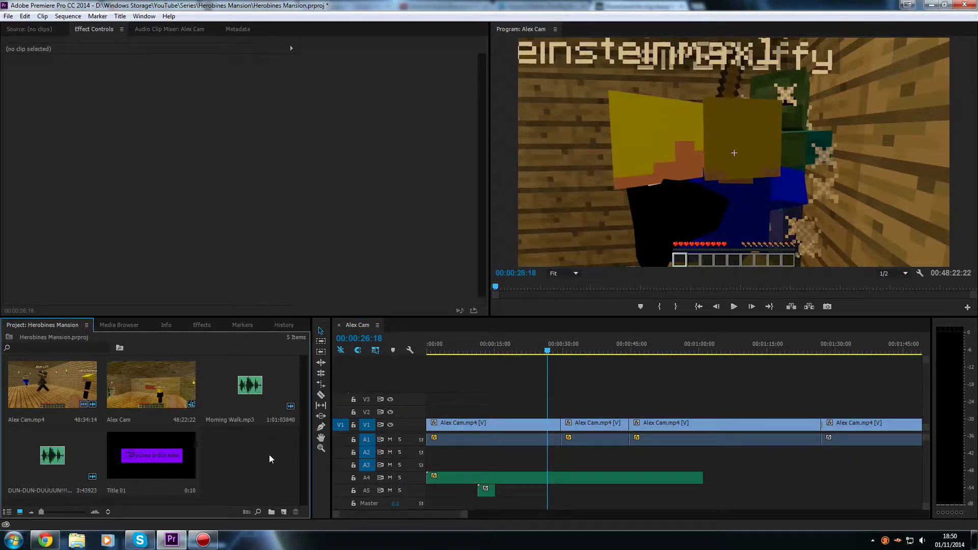
# Drag Black & White from Video Effects > Image Control onto the middle Alex Cam clip
pyautogui.click(203, 325)
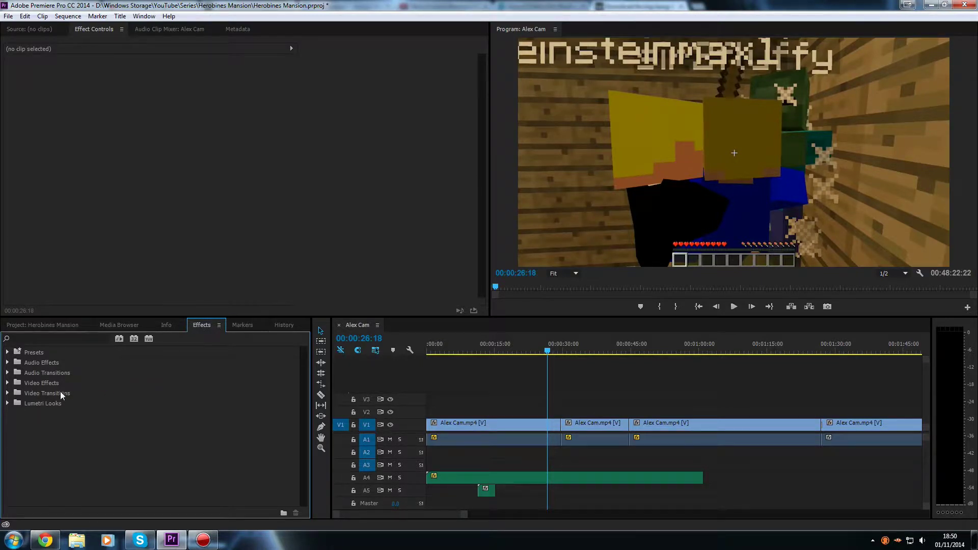
pyautogui.click(39, 383)
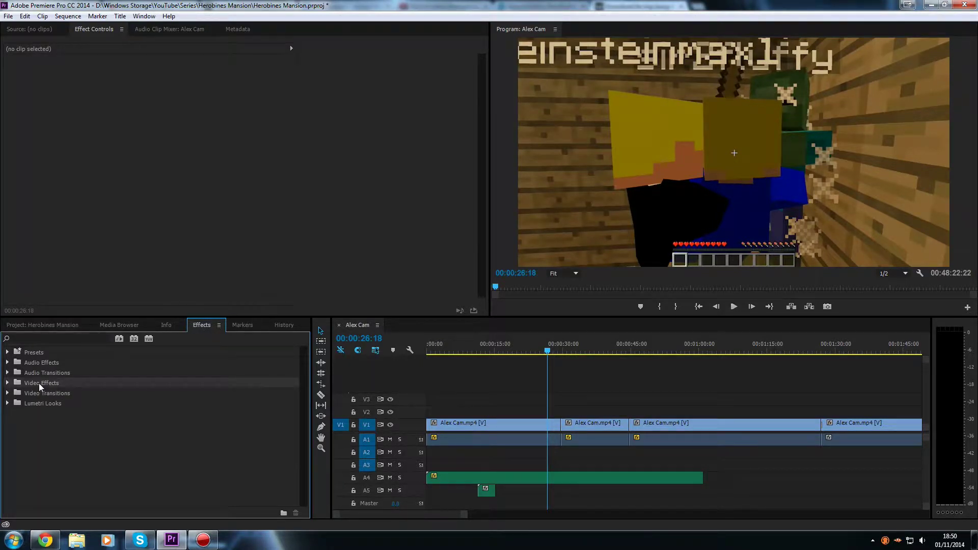
pyautogui.click(8, 383)
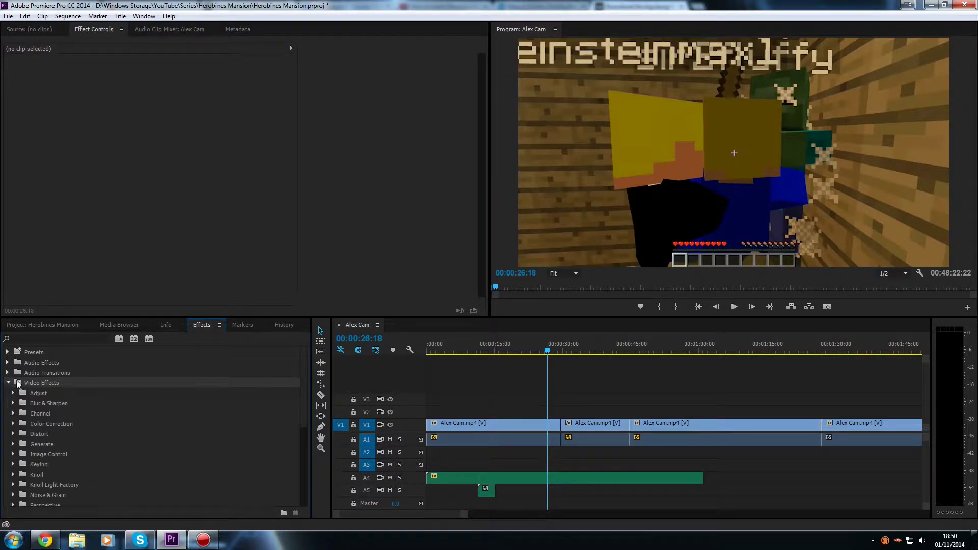
pyautogui.moveTo(303, 405); pyautogui.dragTo(302, 424)
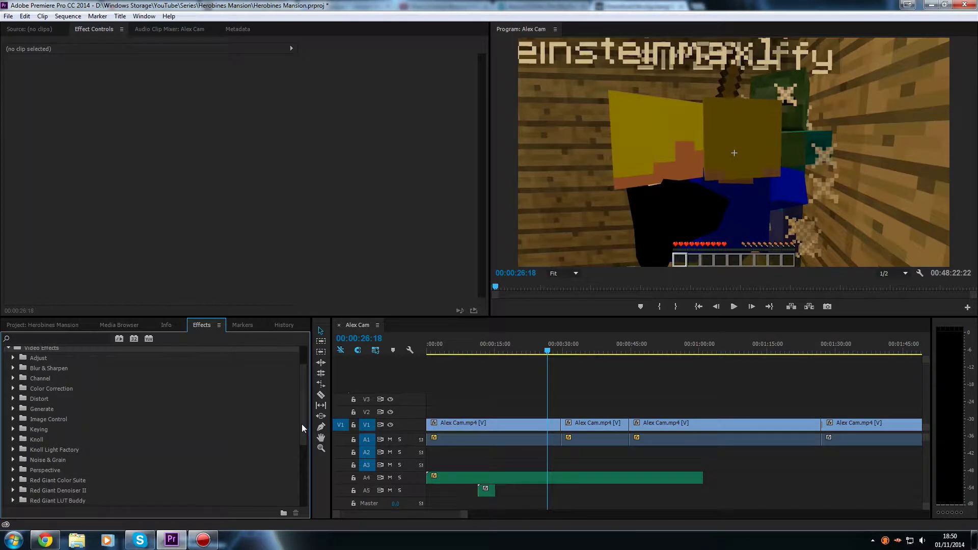
pyautogui.click(14, 419)
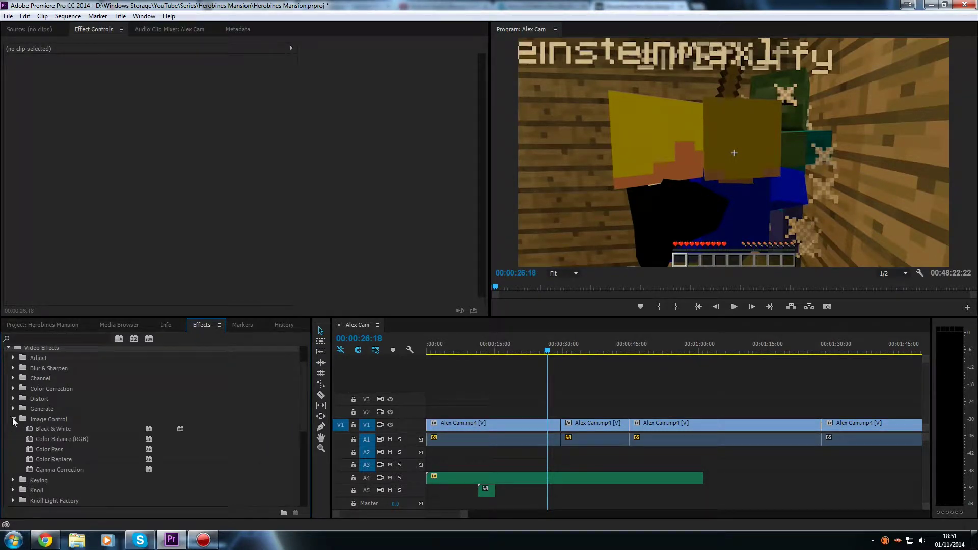
pyautogui.click(78, 431)
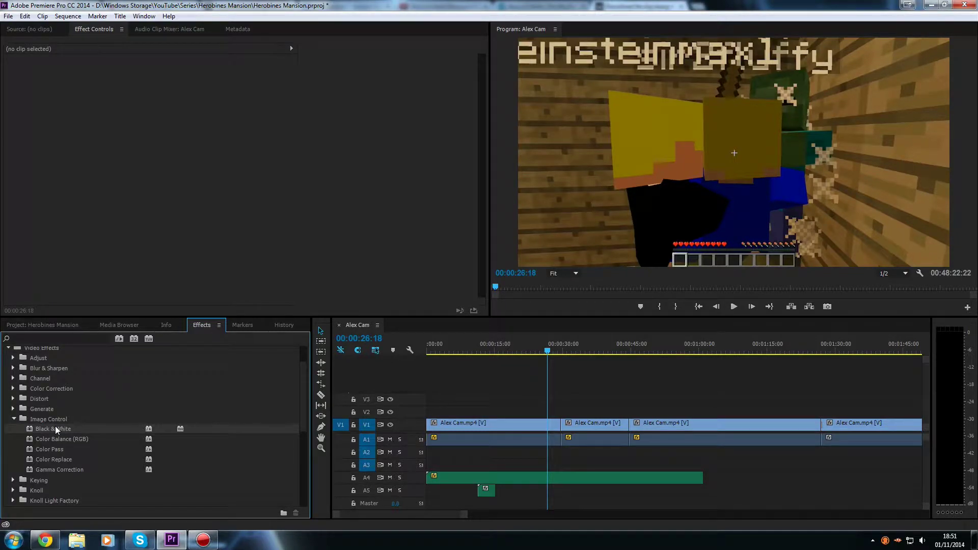
pyautogui.moveTo(49, 427); pyautogui.dragTo(580, 429)
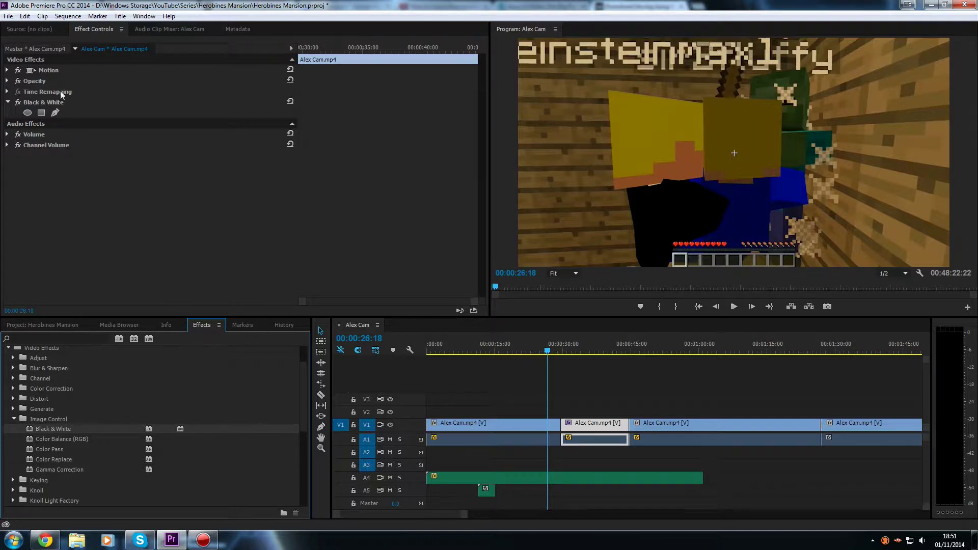
# Return to the Selection tool and select the middle clip's Black & White effect in Effect Controls
pyautogui.click(37, 103)
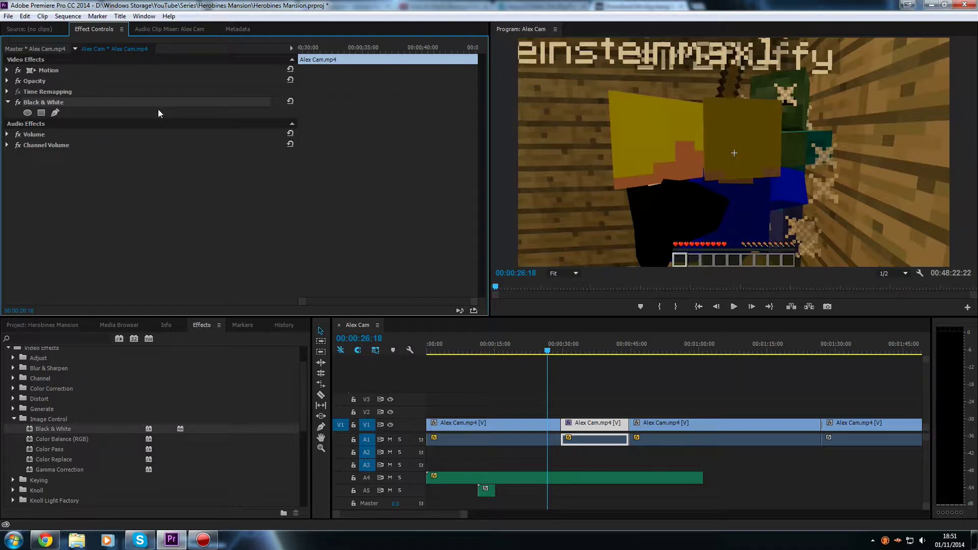
pyautogui.click(32, 29)
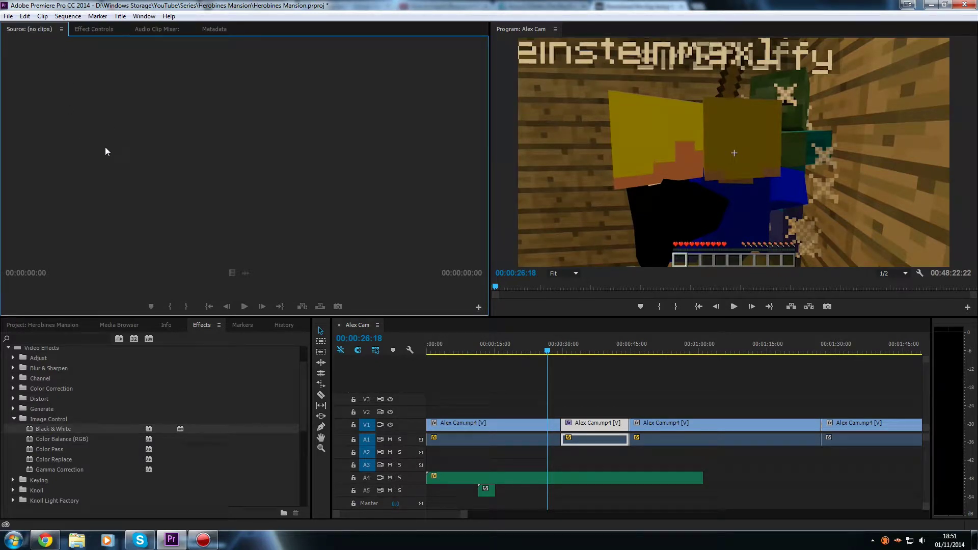
pyautogui.click(99, 29)
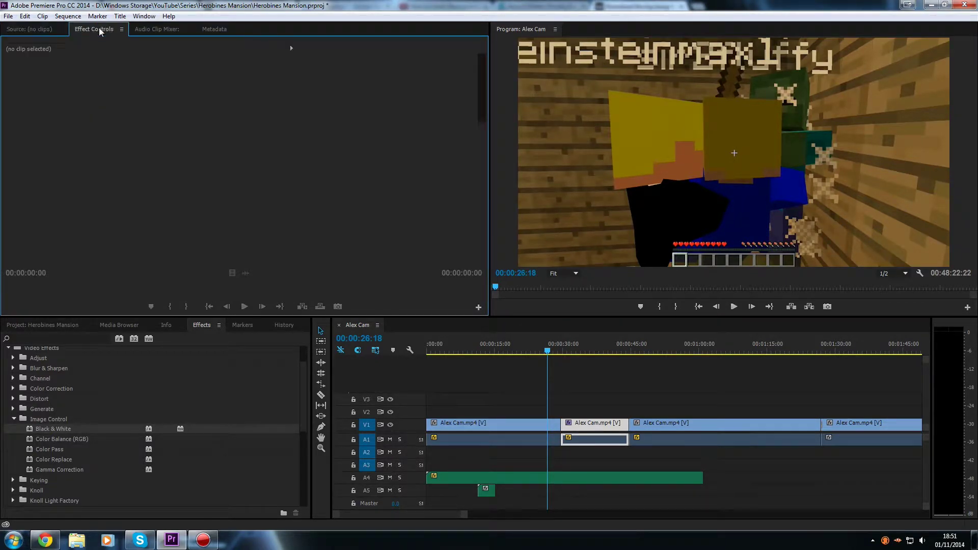
pyautogui.click(320, 330)
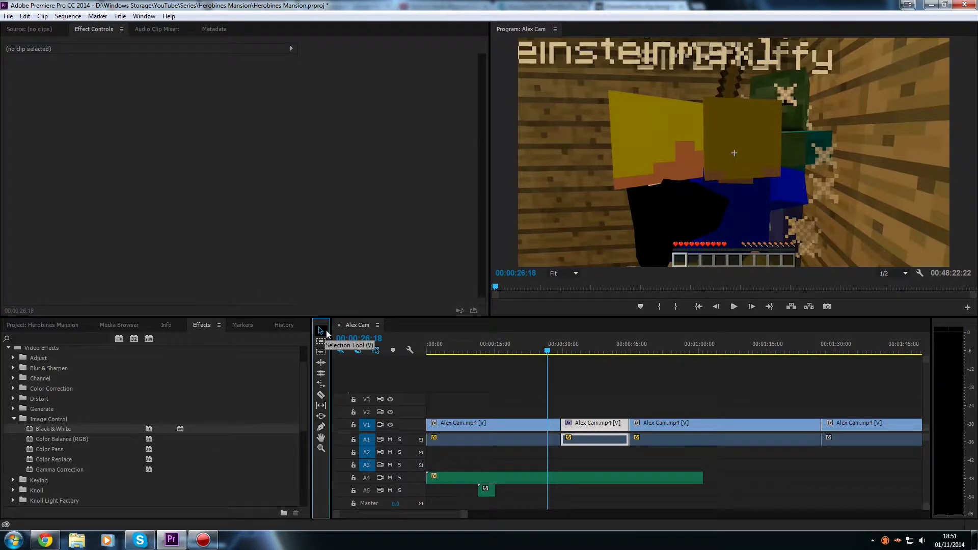
pyautogui.click(593, 428)
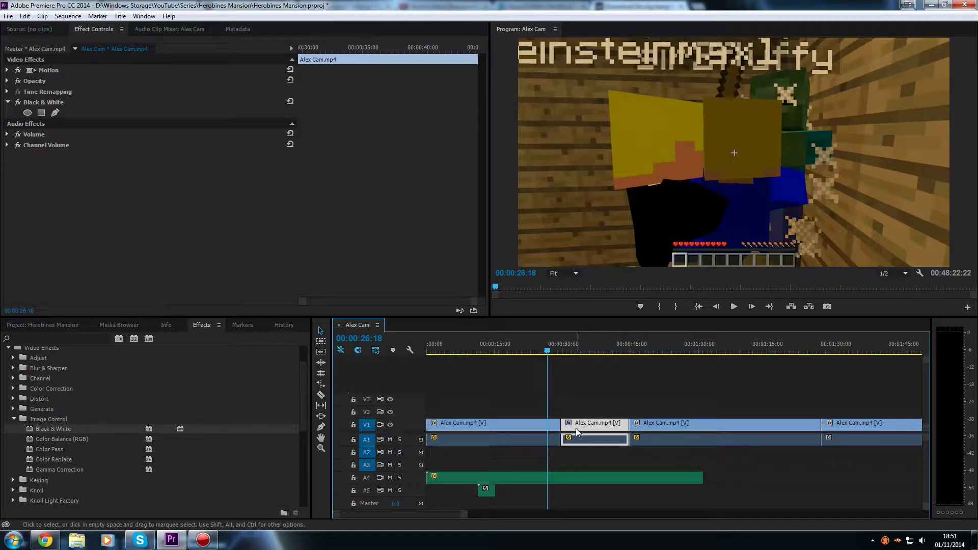
pyautogui.click(51, 101)
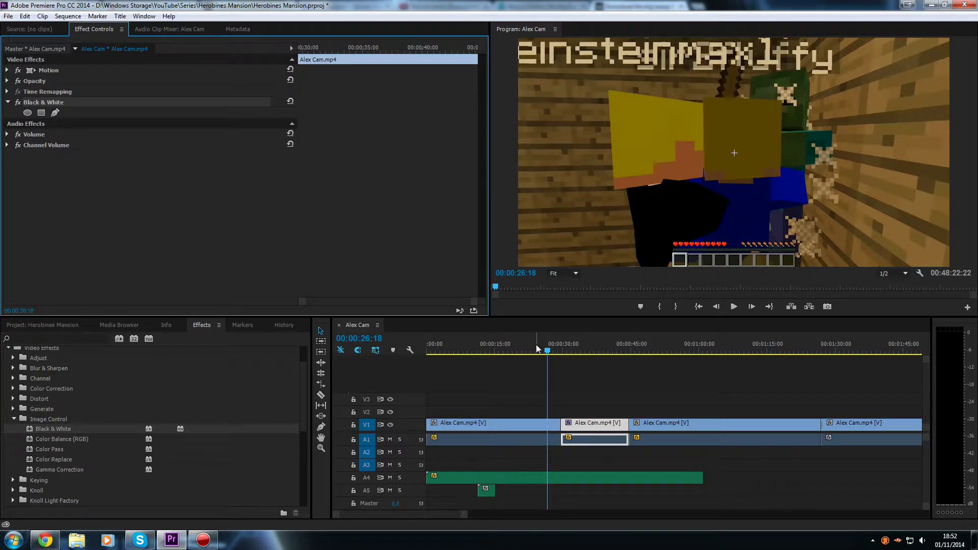
# Scrub the grayscale middle clip to 00:00:35:00 and add an ellipse mask to Black & White
pyautogui.click(573, 353)
pyautogui.moveTo(573, 352)
pyautogui.mouseDown()
pyautogui.moveTo(629, 352)
pyautogui.moveTo(585, 350)
pyautogui.mouseUp()
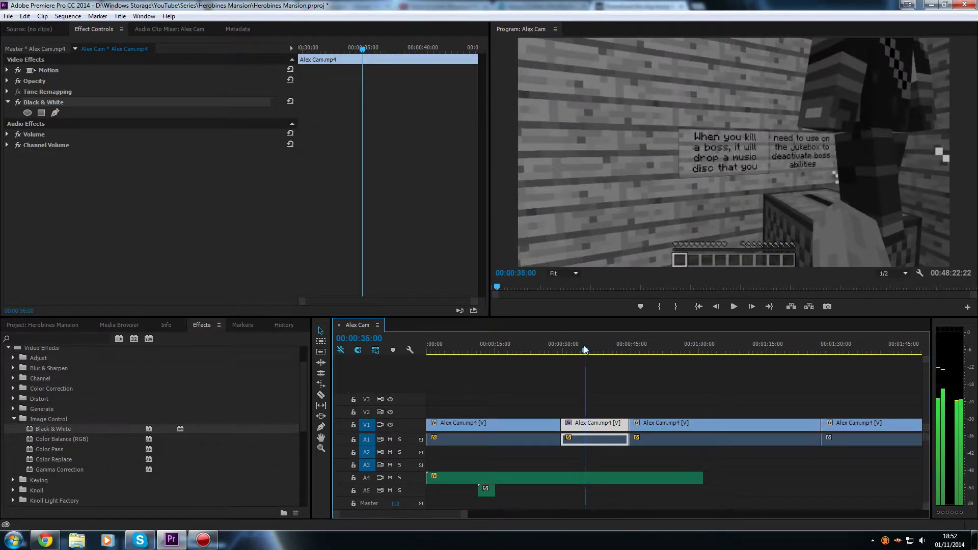
pyautogui.click(28, 113)
# Move and reshape the ellipse mask into a tall narrow oval on the wall left of the signs
pyautogui.moveTo(739, 147); pyautogui.dragTo(685, 134)
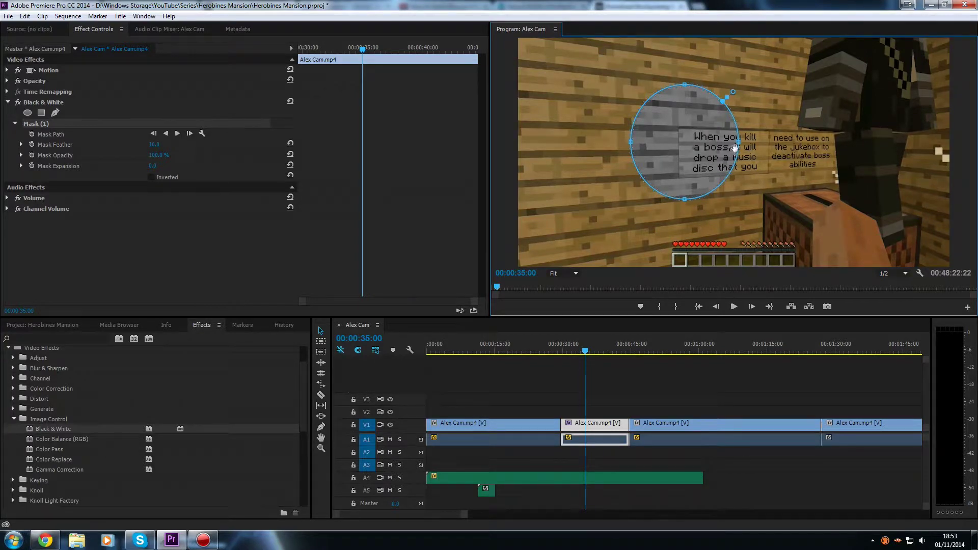
pyautogui.moveTo(722, 140); pyautogui.dragTo(692, 130)
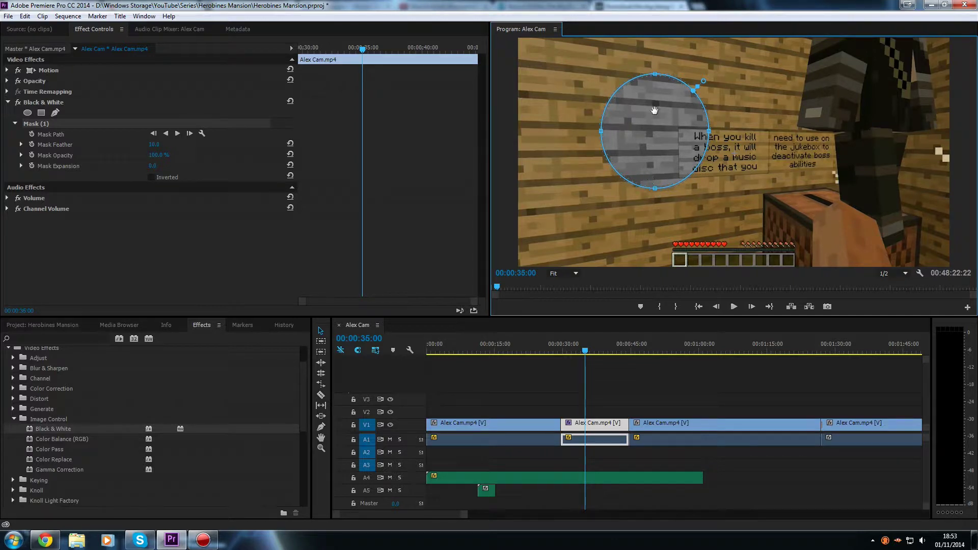
pyautogui.moveTo(657, 188); pyautogui.dragTo(655, 258)
pyautogui.moveTo(708, 171); pyautogui.dragTo(676, 173)
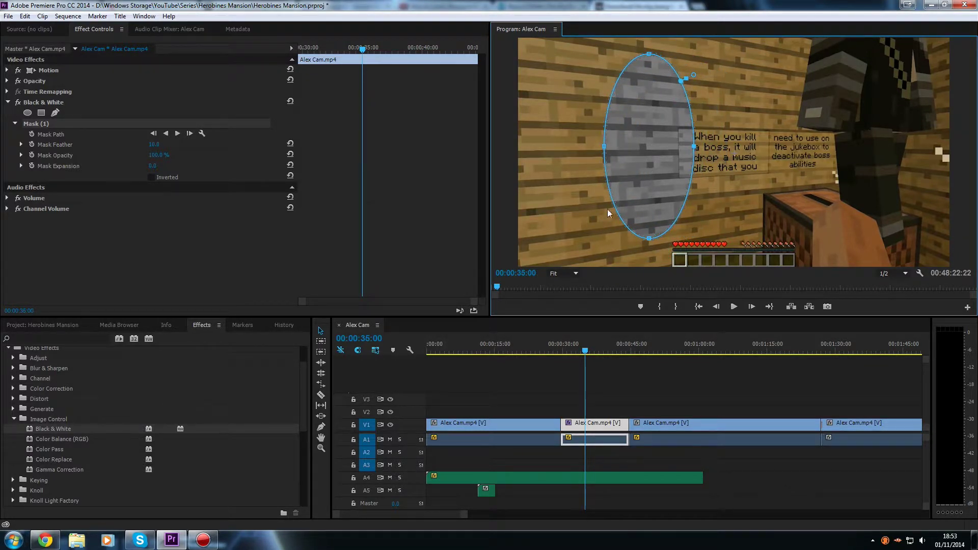
pyautogui.moveTo(669, 138); pyautogui.dragTo(692, 136)
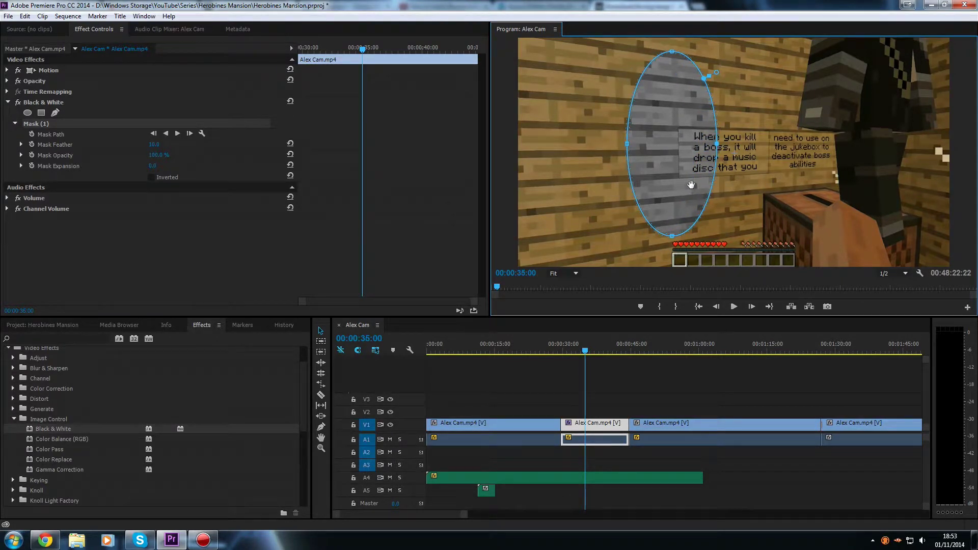
# Add a four-point Mask (2) framing the right jukebox sign, then reselect the ellipse Mask (1)
pyautogui.click(41, 113)
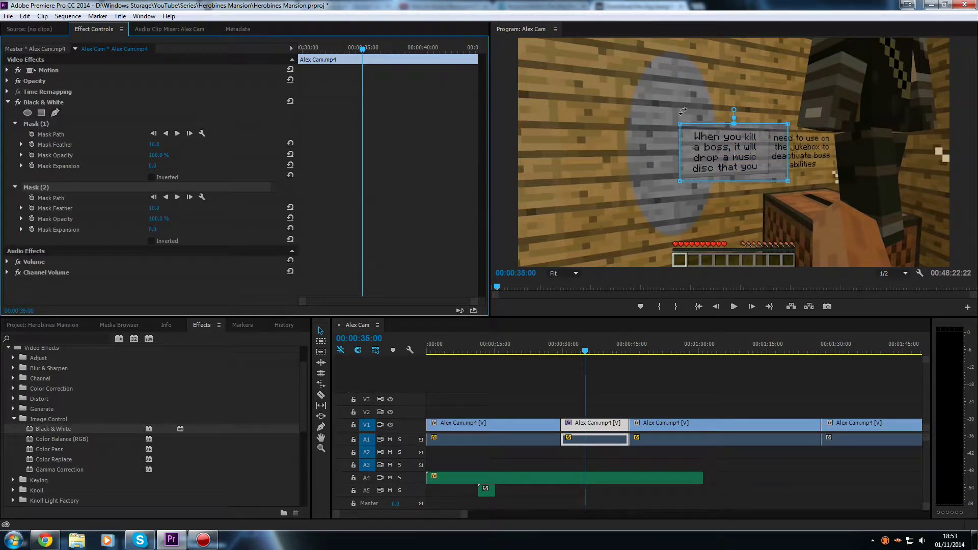
pyautogui.moveTo(739, 141); pyautogui.dragTo(794, 148)
pyautogui.moveTo(877, 130); pyautogui.dragTo(833, 135)
pyautogui.moveTo(876, 186); pyautogui.dragTo(841, 185)
pyautogui.moveTo(769, 186); pyautogui.dragTo(770, 171)
pyautogui.moveTo(841, 184); pyautogui.dragTo(836, 170)
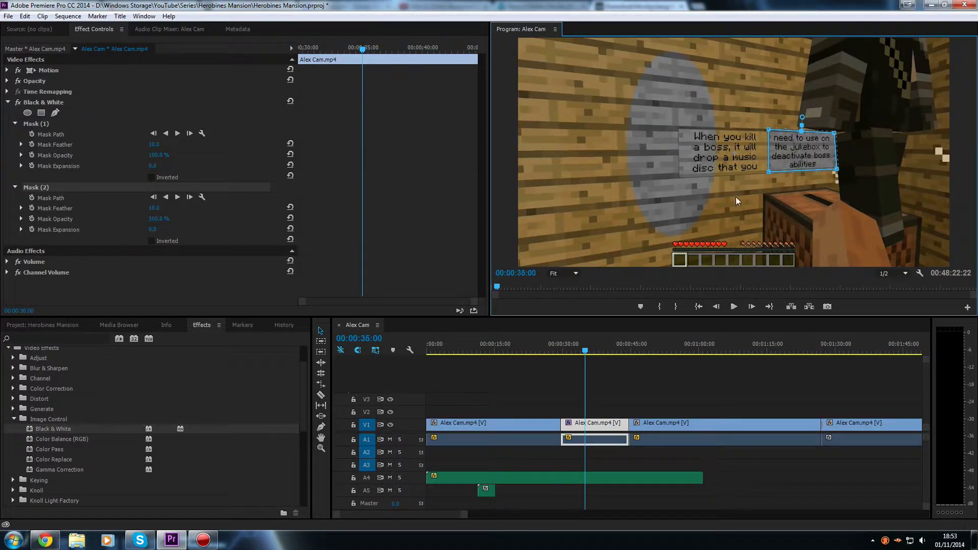
pyautogui.click(45, 124)
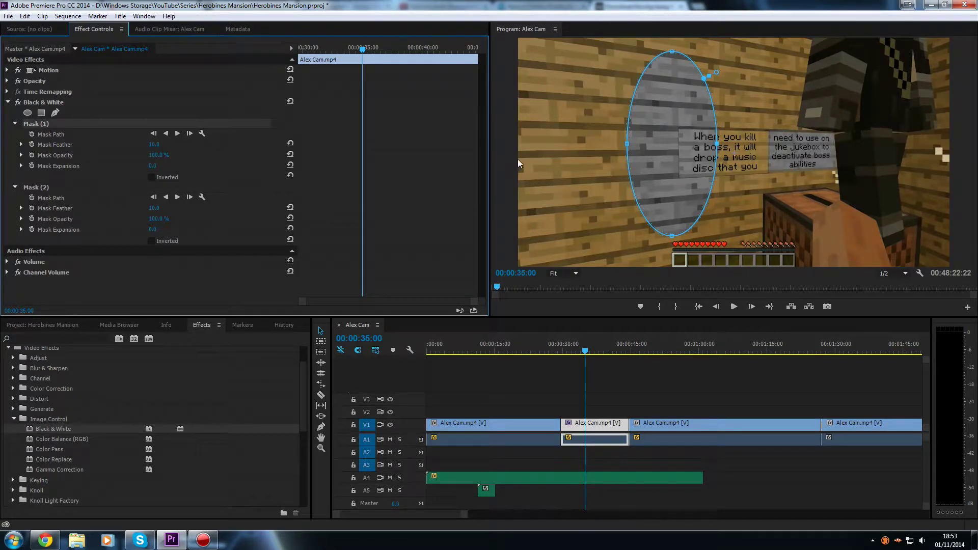
pyautogui.moveTo(588, 346)
pyautogui.mouseDown()
pyautogui.moveTo(605, 349)
pyautogui.moveTo(587, 349)
pyautogui.mouseUp()
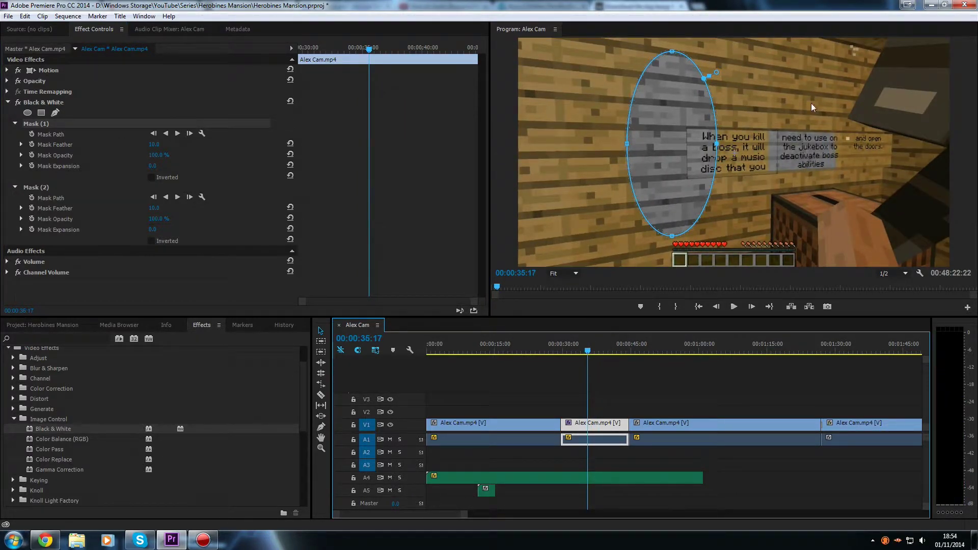
# Drag the ellipse mask further left on the wall at 00:00:35:17
pyautogui.moveTo(667, 153); pyautogui.dragTo(617, 146)
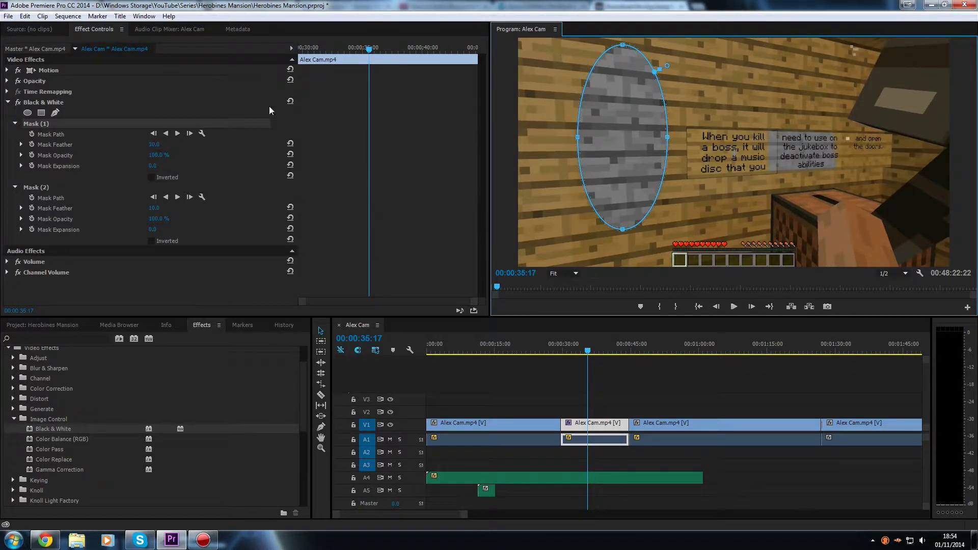
# Scrub Mask (1)'s feather to 18.0 and its opacity to 54.0% in Effect Controls
pyautogui.click(152, 144)
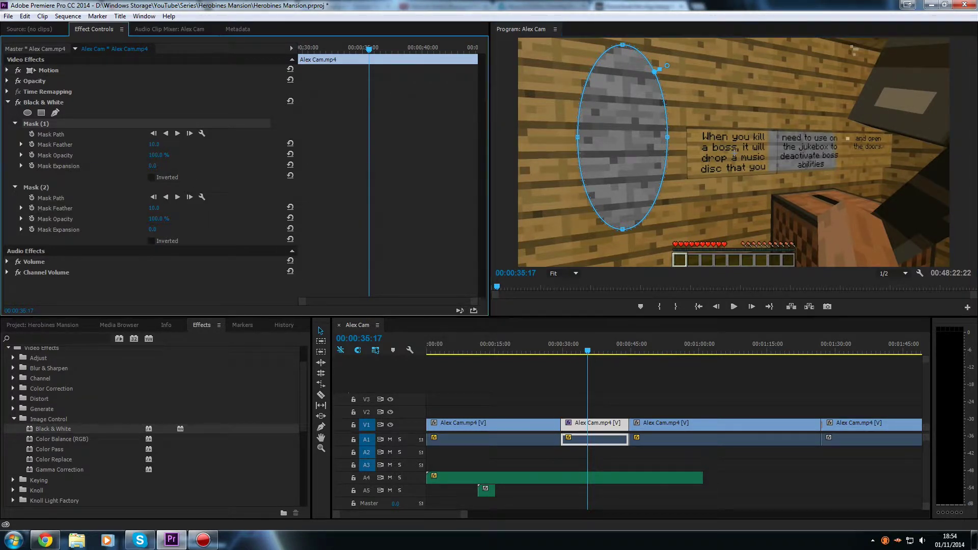
pyautogui.moveTo(151, 144); pyautogui.dragTo(198, 144)
pyautogui.moveTo(163, 145); pyautogui.dragTo(149, 145)
pyautogui.moveTo(159, 155); pyautogui.dragTo(137, 155)
pyautogui.moveTo(158, 155)
pyautogui.mouseDown()
pyautogui.moveTo(135, 155)
pyautogui.moveTo(156, 167)
pyautogui.moveTo(217, 167)
pyautogui.moveTo(161, 167)
pyautogui.mouseUp()
# Delete the Black & White effect and its masks, collapse the Effects folders, and show the Project panel
pyautogui.click(33, 101)
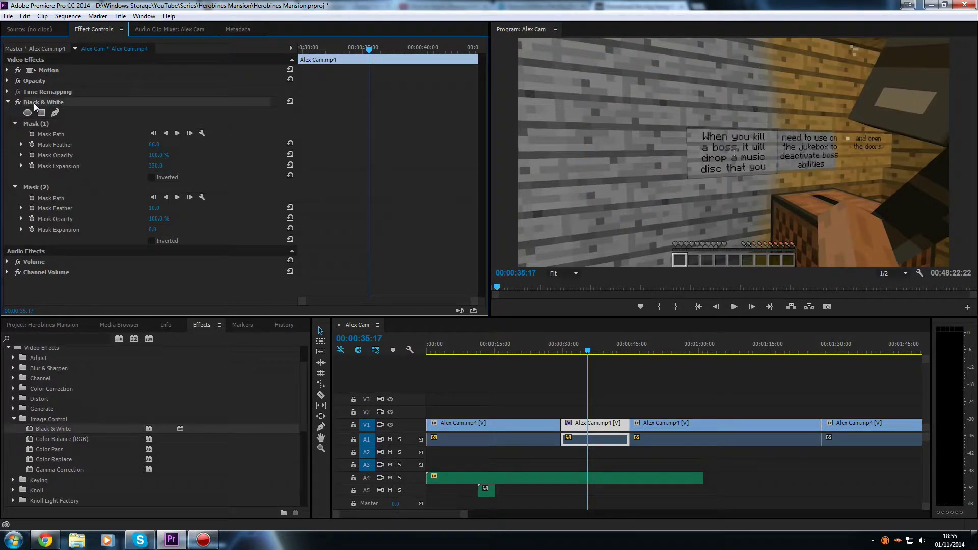
pyautogui.press('Delete')
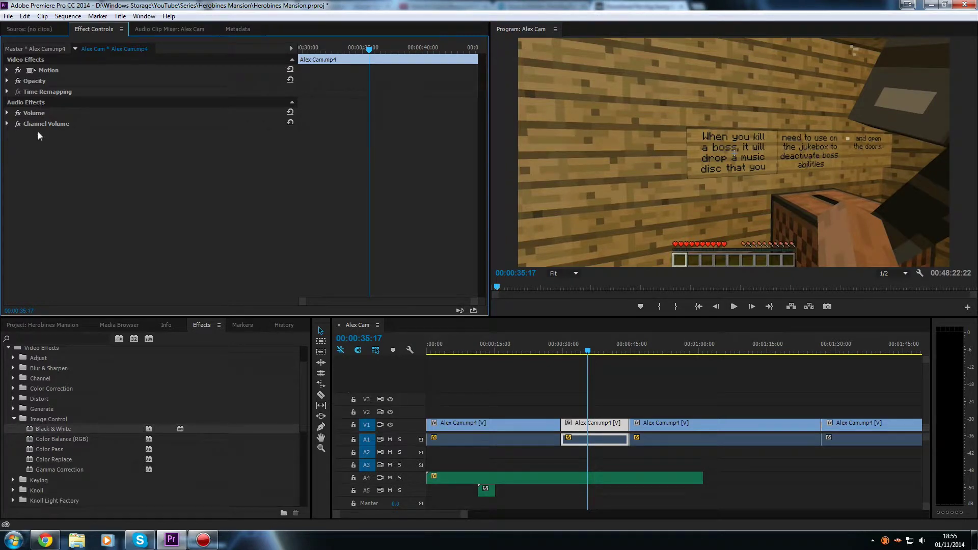
pyautogui.click(14, 419)
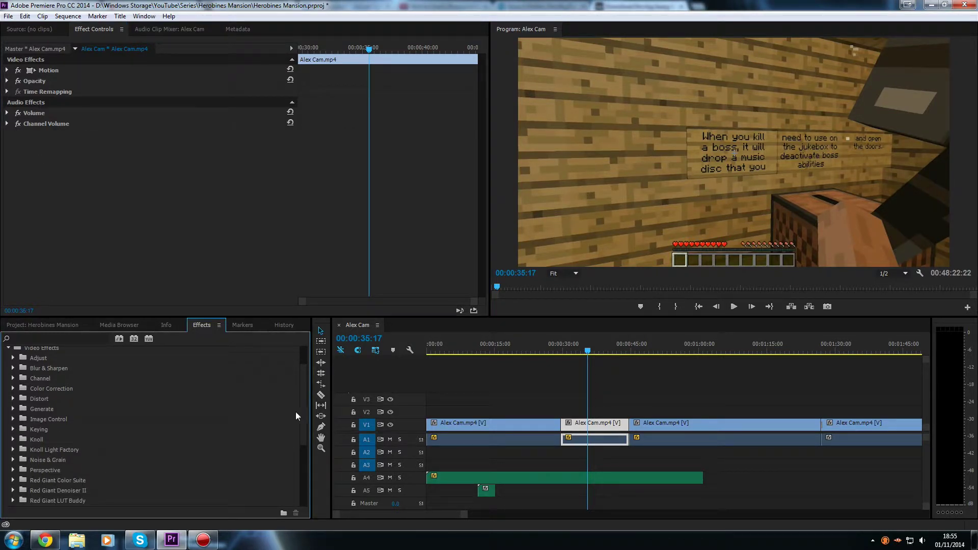
pyautogui.scroll(3, 300, 398)
pyautogui.click(10, 386)
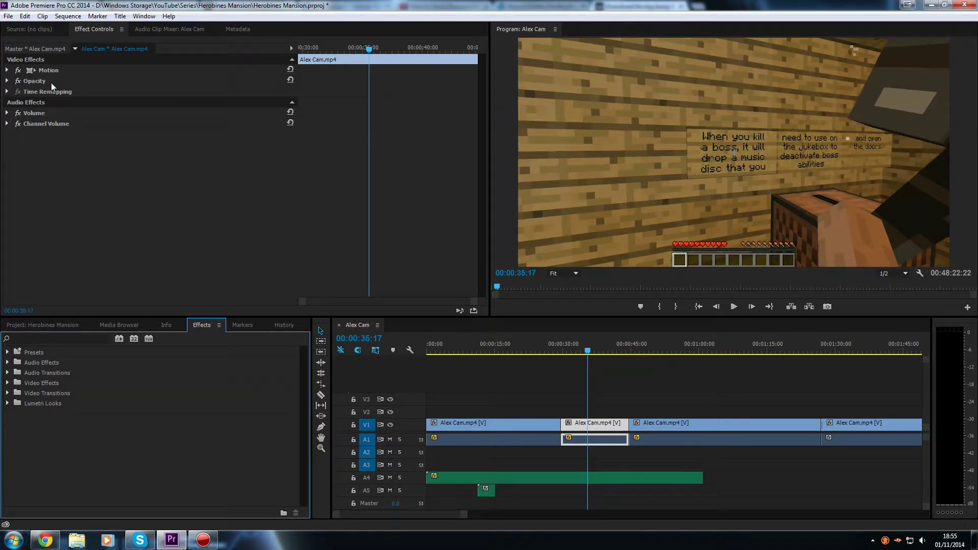
pyautogui.click(71, 324)
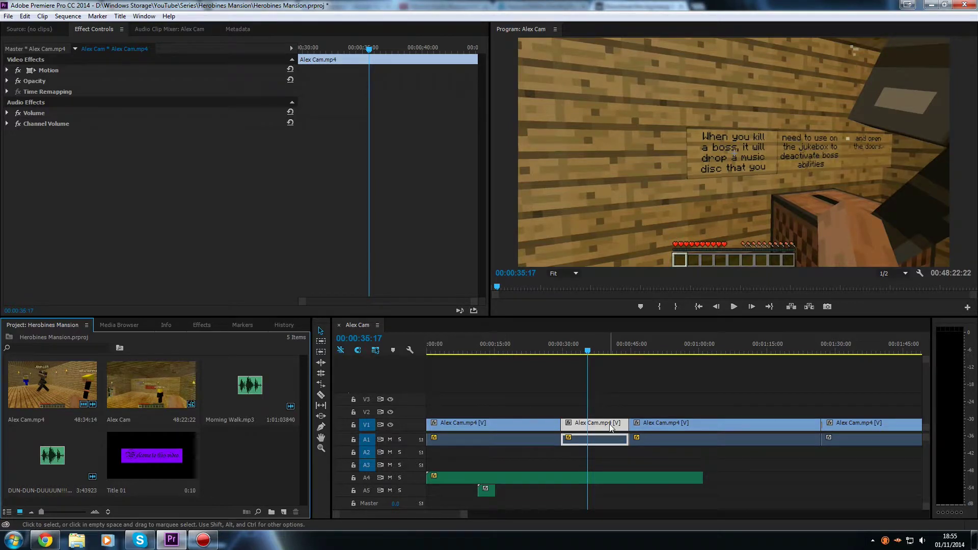
# Drop Title 01 onto V2 above the middle clip and stretch it to the clip's 15-second length
pyautogui.moveTo(154, 452); pyautogui.dragTo(562, 413)
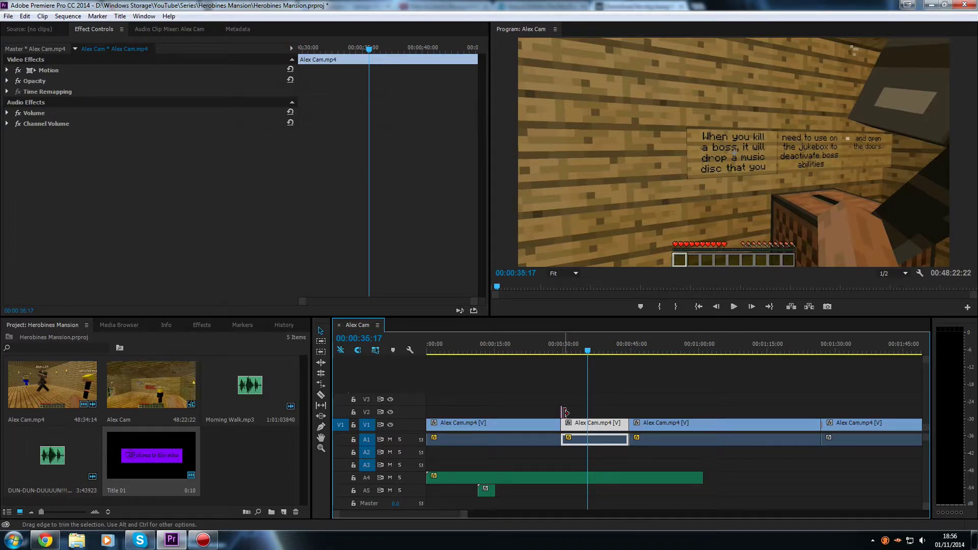
pyautogui.moveTo(565, 411); pyautogui.dragTo(628, 412)
pyautogui.moveTo(566, 352)
pyautogui.mouseDown()
pyautogui.moveTo(628, 365)
pyautogui.moveTo(634, 350)
pyautogui.moveTo(558, 363)
pyautogui.mouseUp()
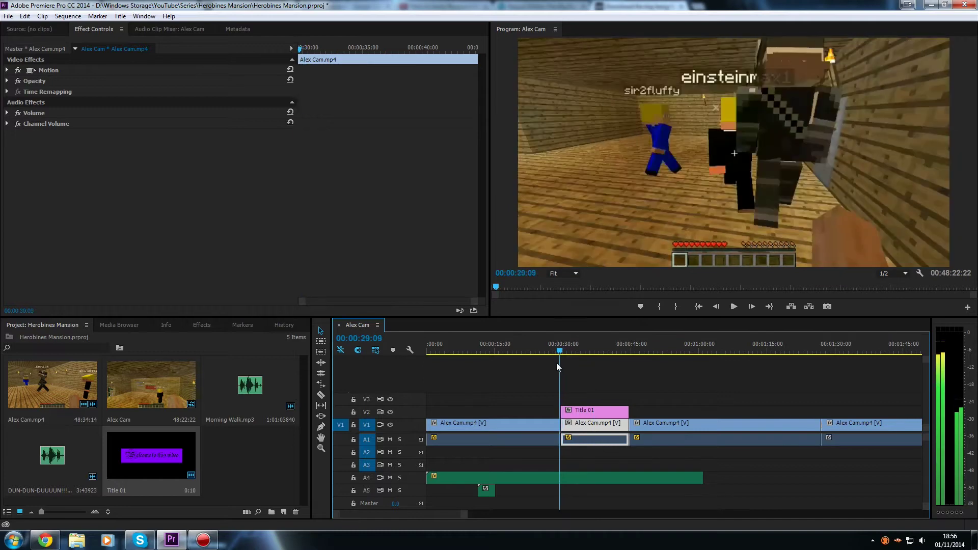
pyautogui.click(578, 409)
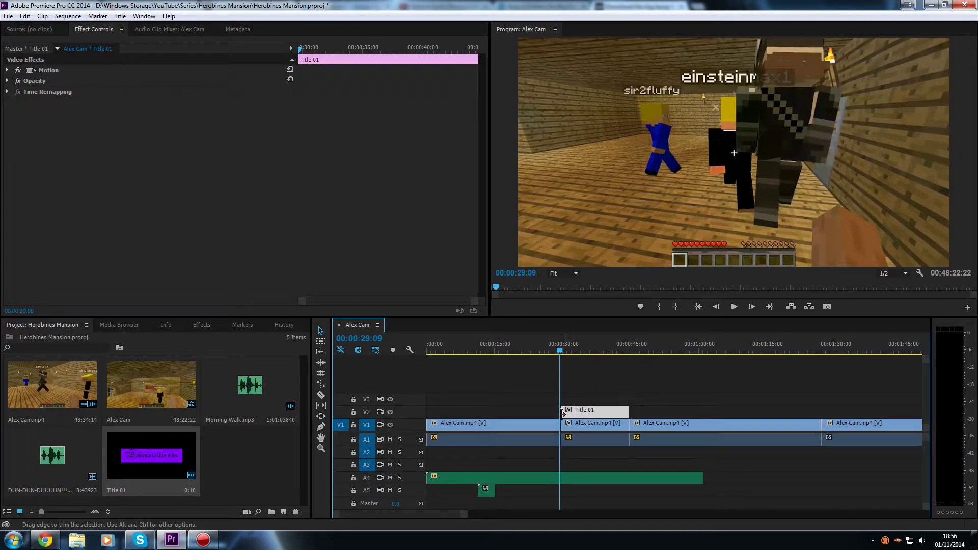